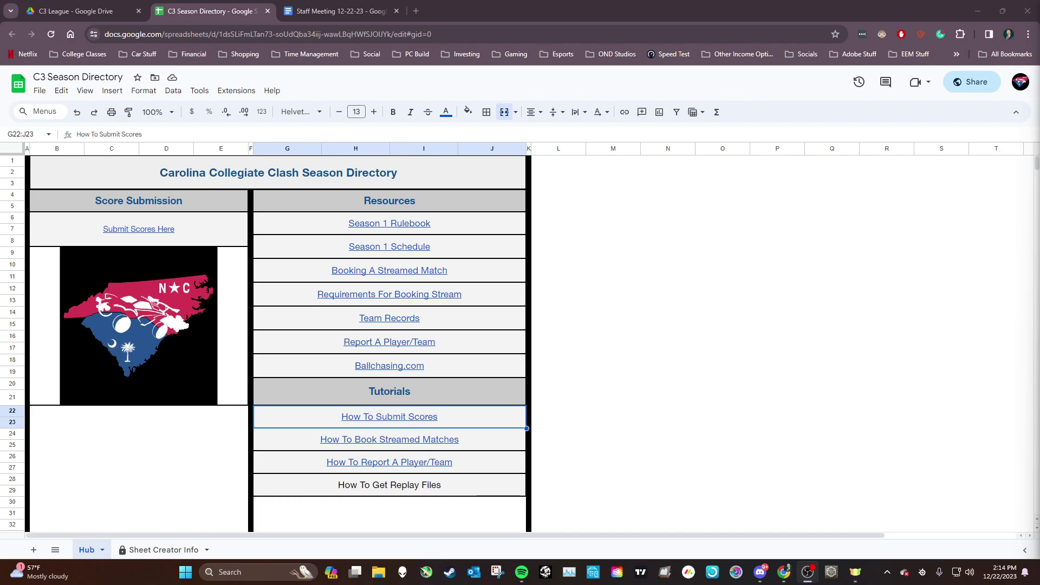
Open the Windows Start menu to search for Rocket League
key("super")
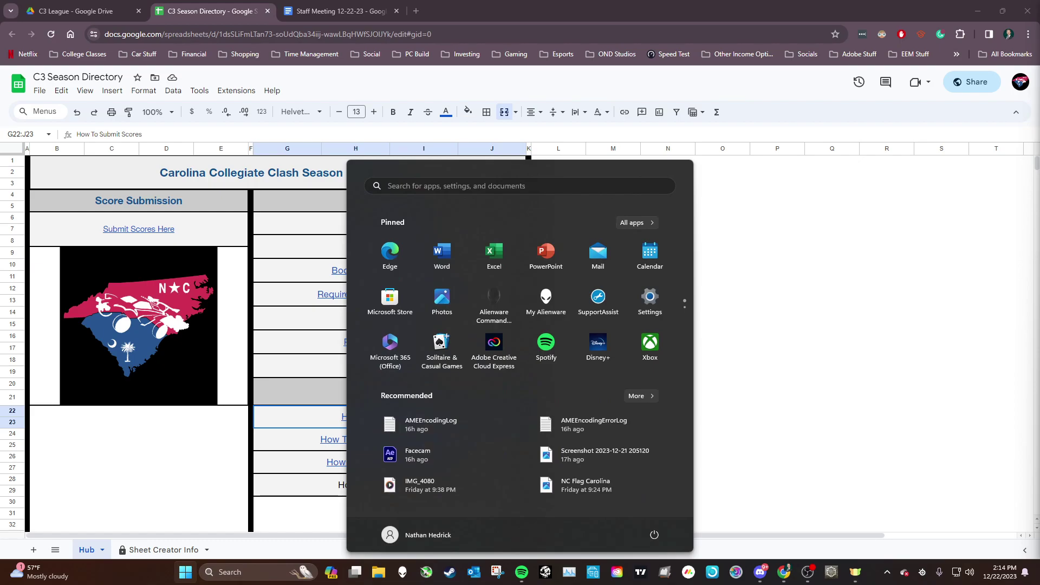
type("rocke")
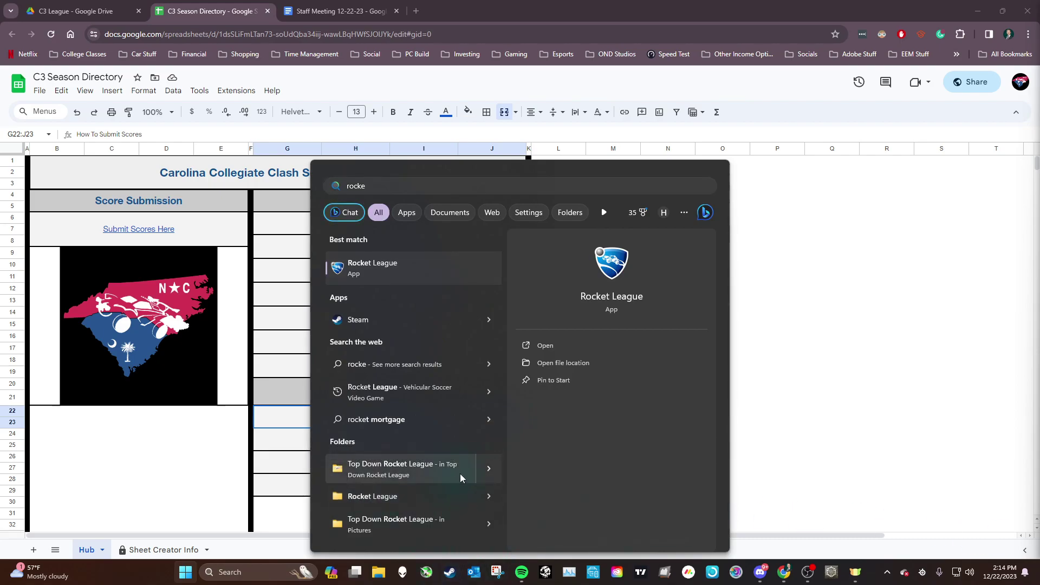
Open the Rocket League game folder, then its TAGame folder
left_click(469, 475)
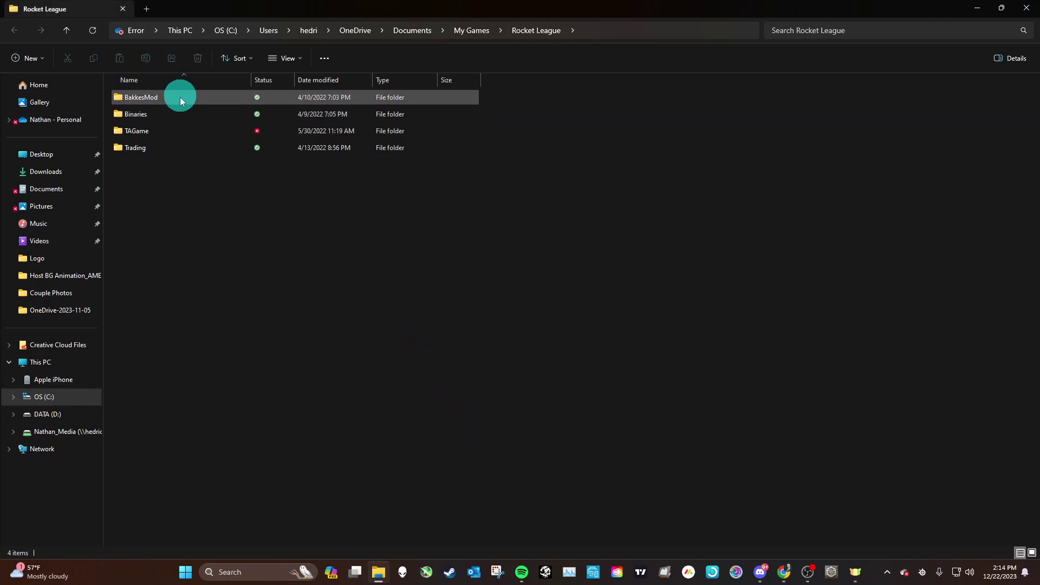
left_click(182, 136)
double_click(181, 135)
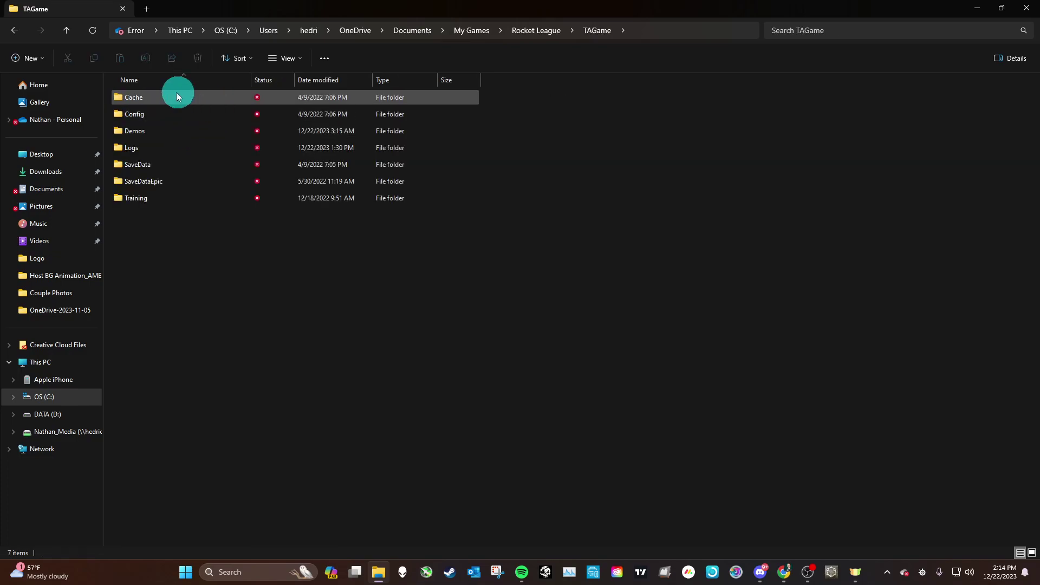
Open the Demos folder and sort replays by Date modified, newest first
double_click(164, 132)
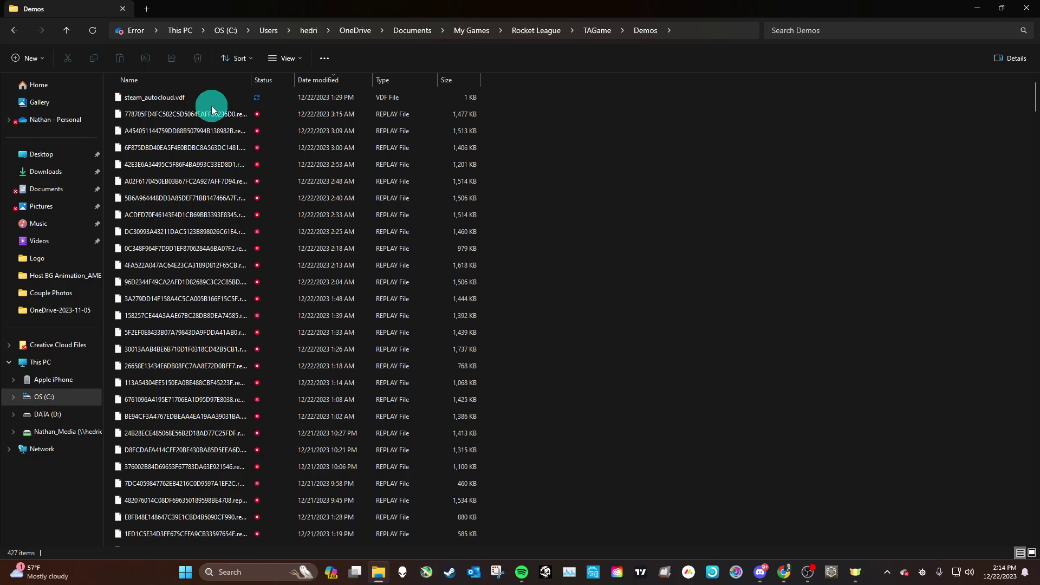
left_click(340, 81)
left_click(325, 83)
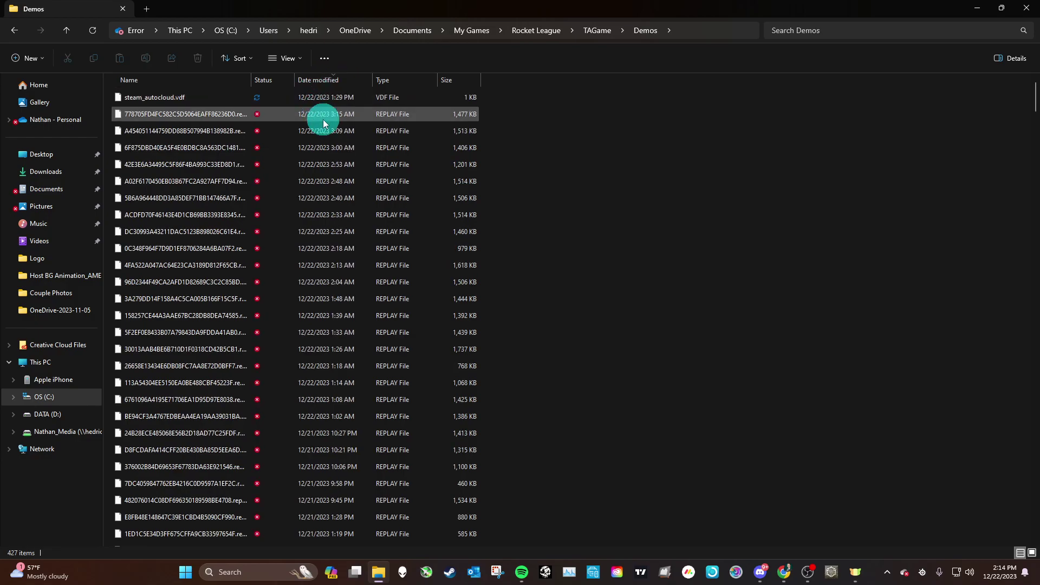